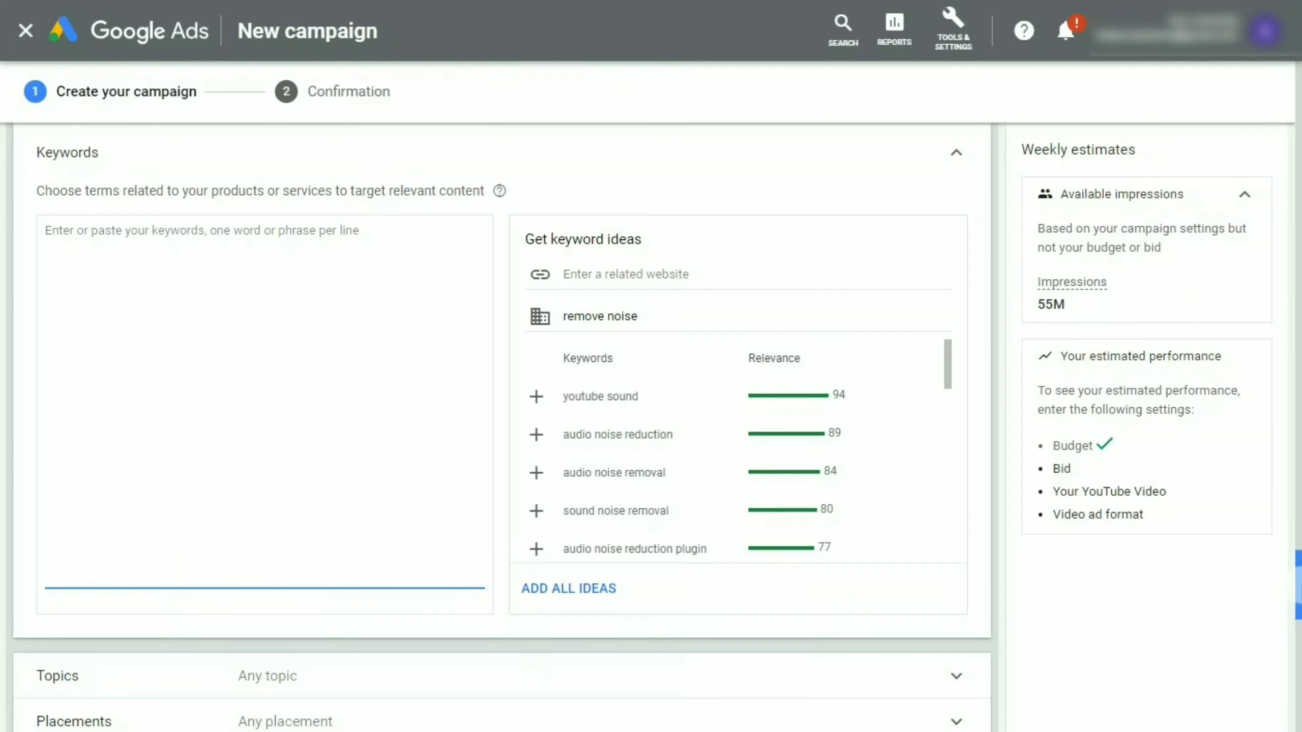
# Expand the Topics and Placements targeting sections below Keywords and review the options they offer.
pyautogui.scroll(-4, 502, 426)
pyautogui.scroll(5, 503, 426)
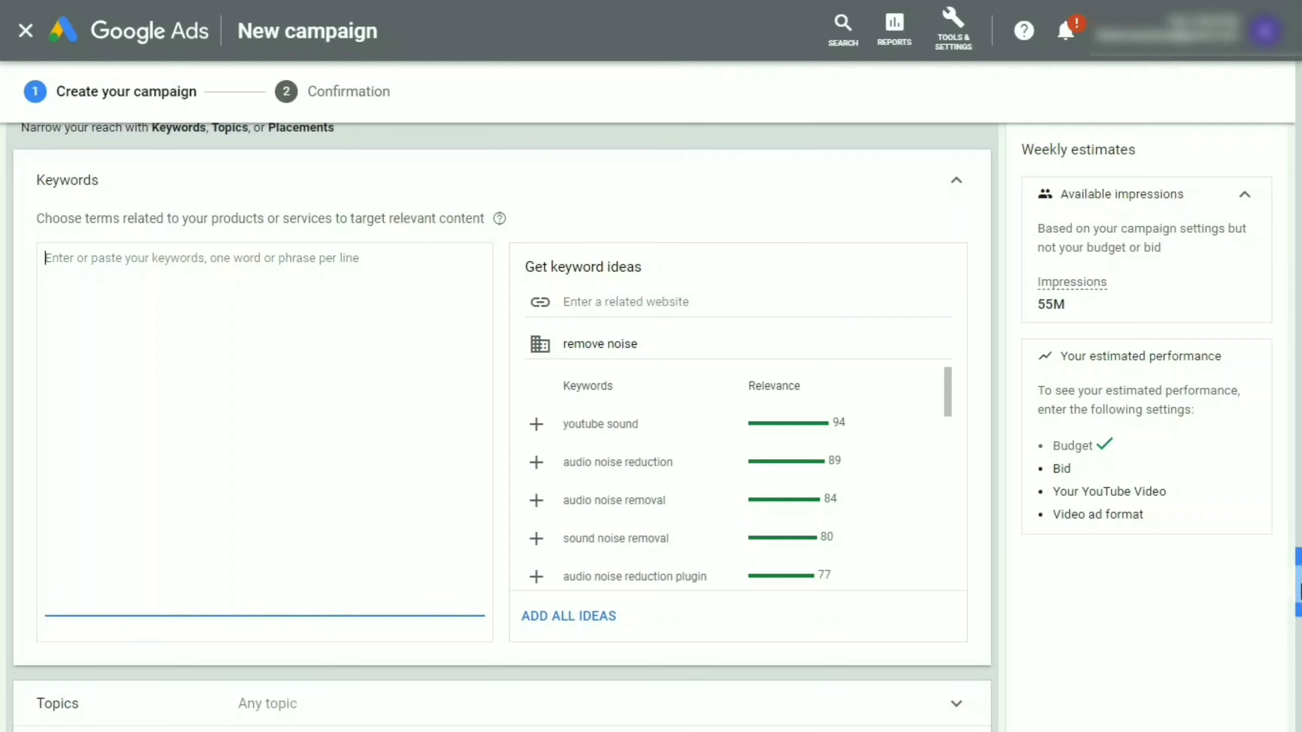
pyautogui.scroll(-5, 502, 426)
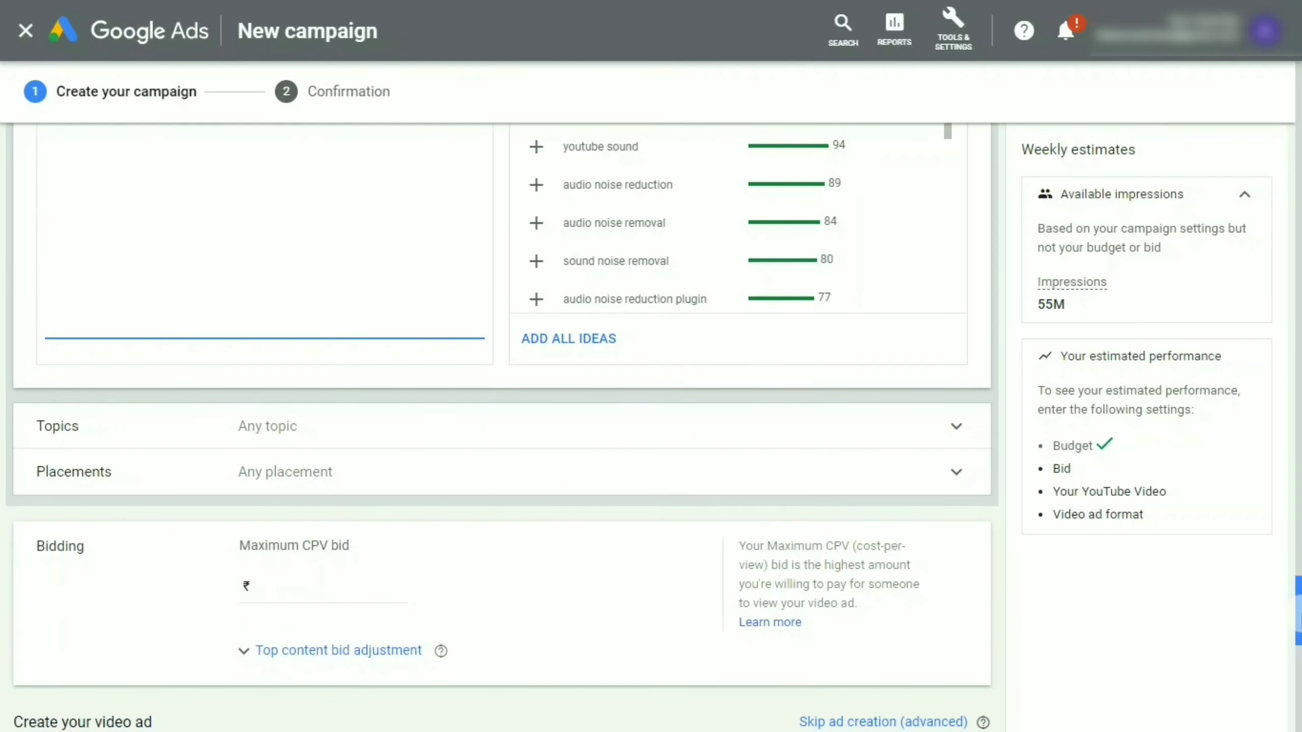
pyautogui.click(413, 437)
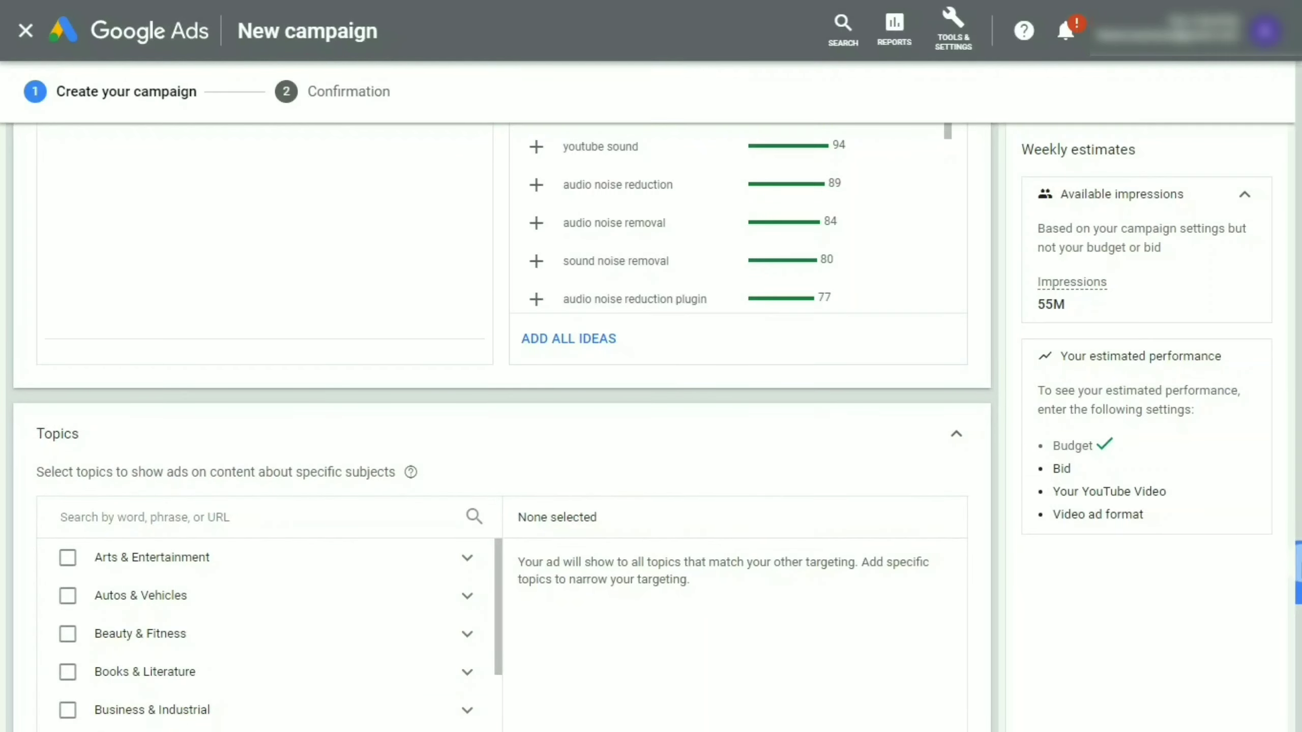
pyautogui.moveTo(1298, 569); pyautogui.dragTo(1297, 602)
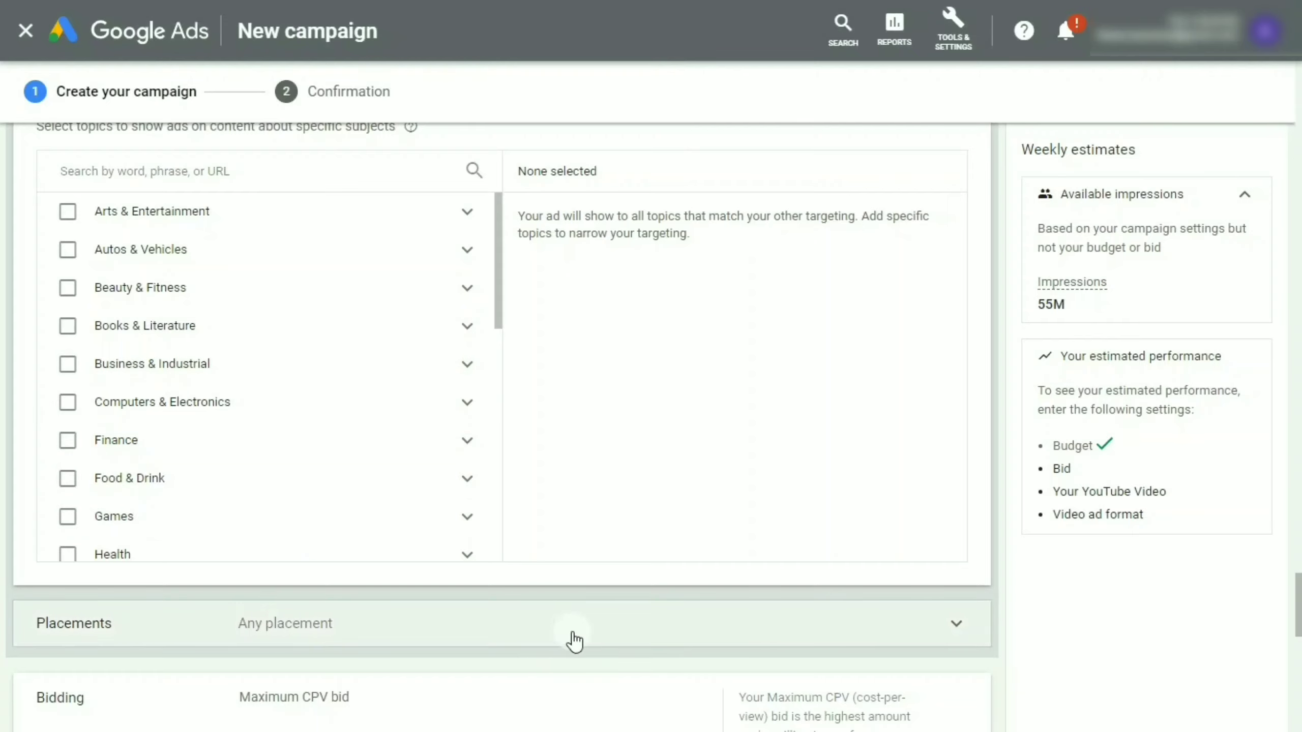
pyautogui.scroll(-4, 1298, 610)
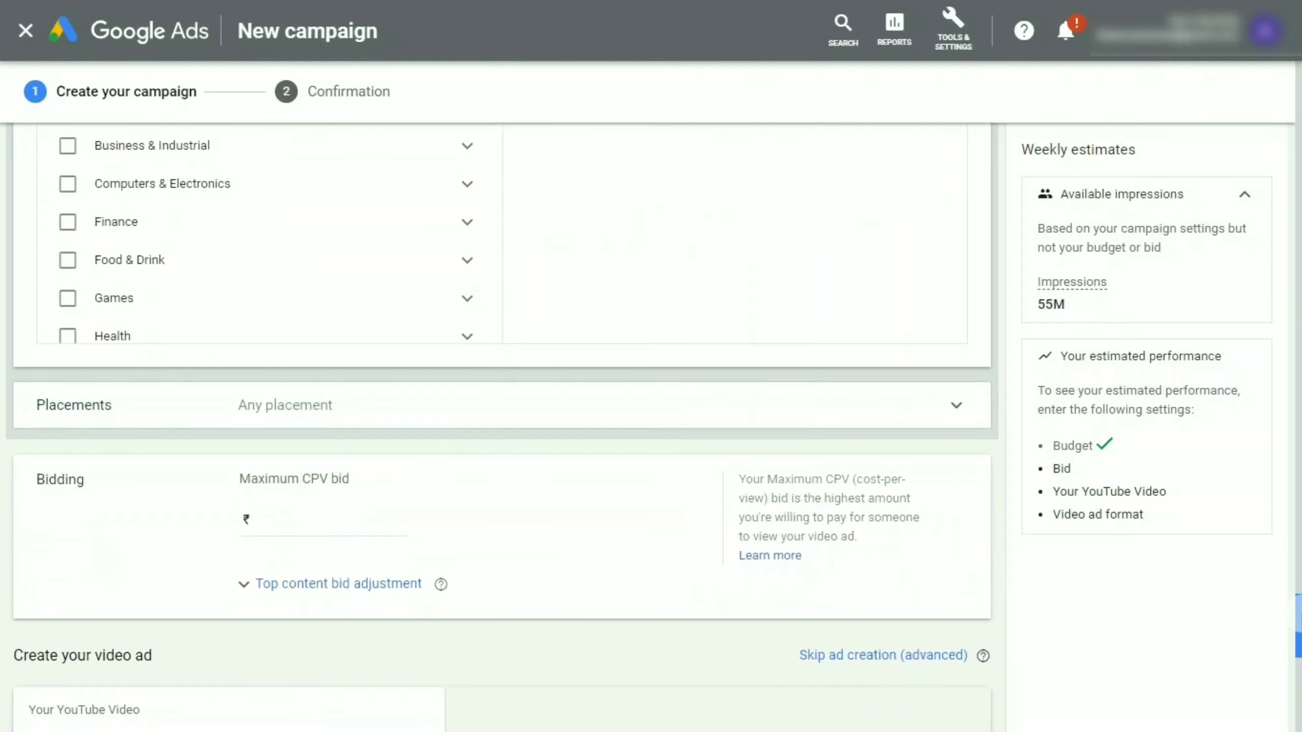
pyautogui.click(962, 404)
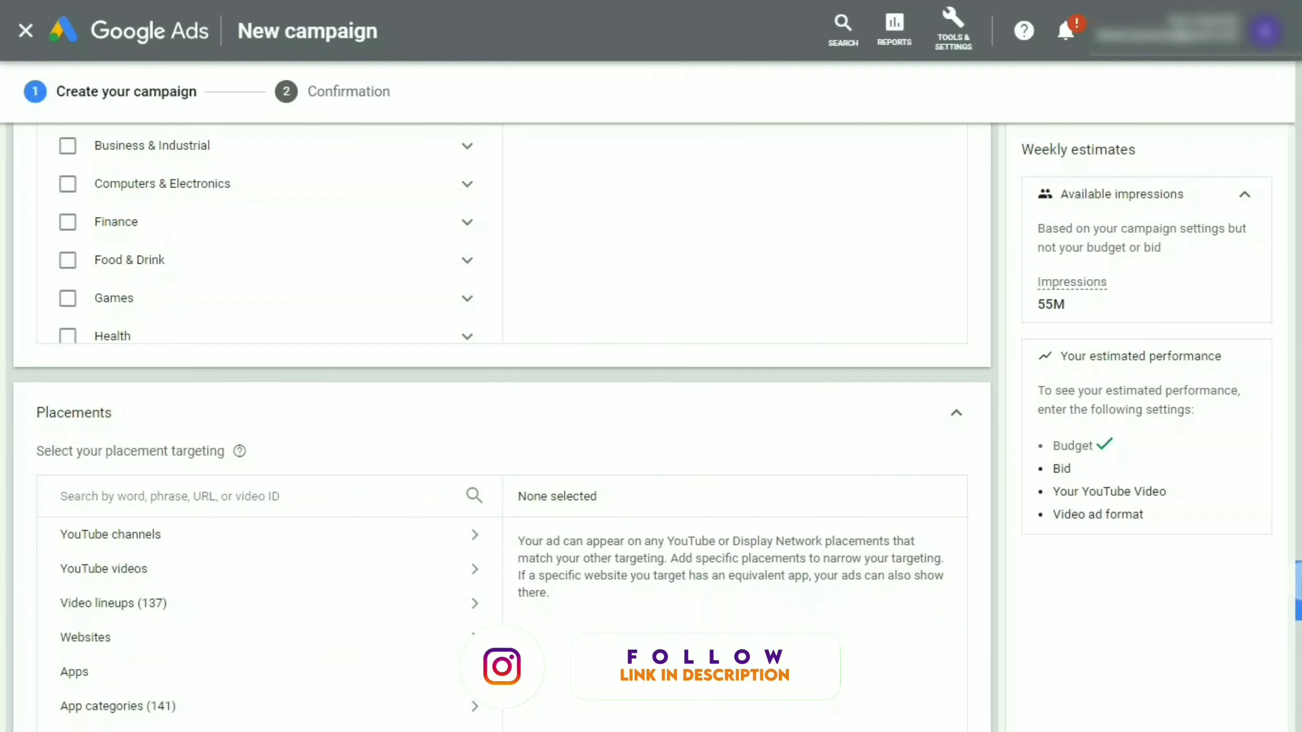
pyautogui.scroll(-5, 502, 425)
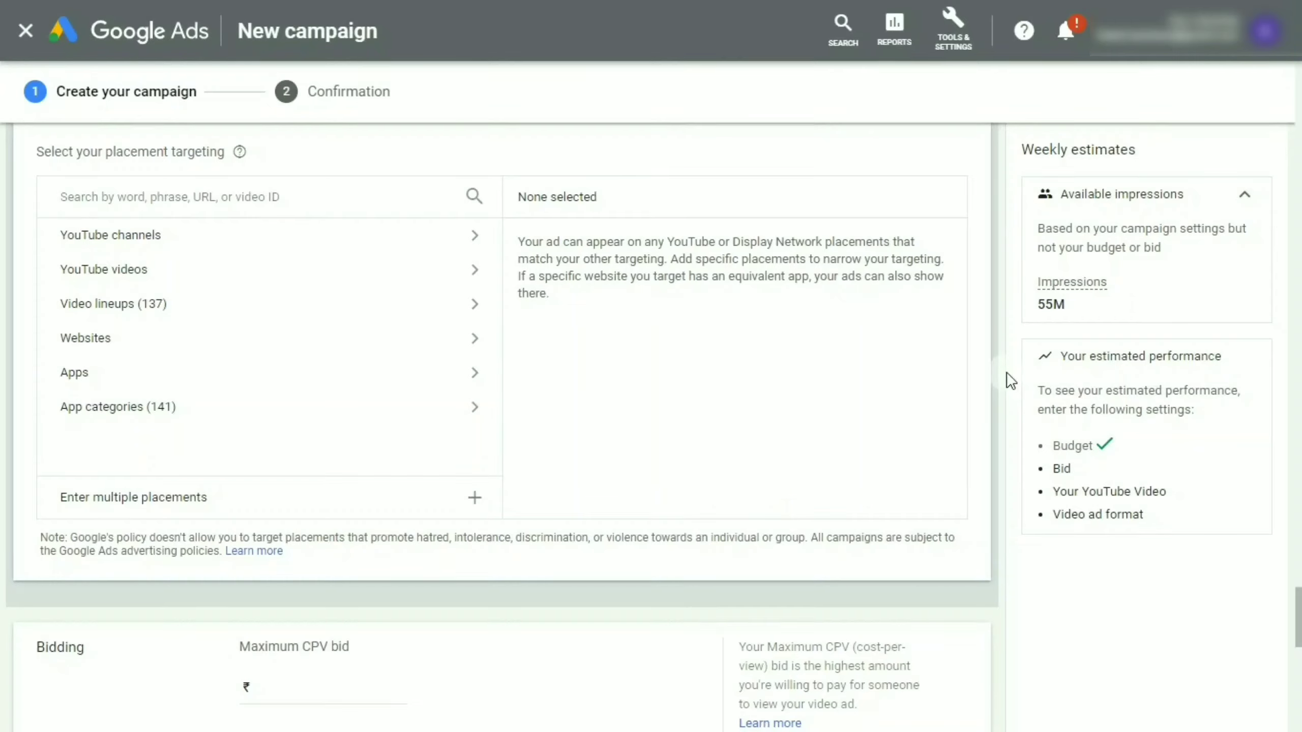
# Set the campaign's maximum CPV bid to ₹0.10.
pyautogui.scroll(-5, 651, 431)
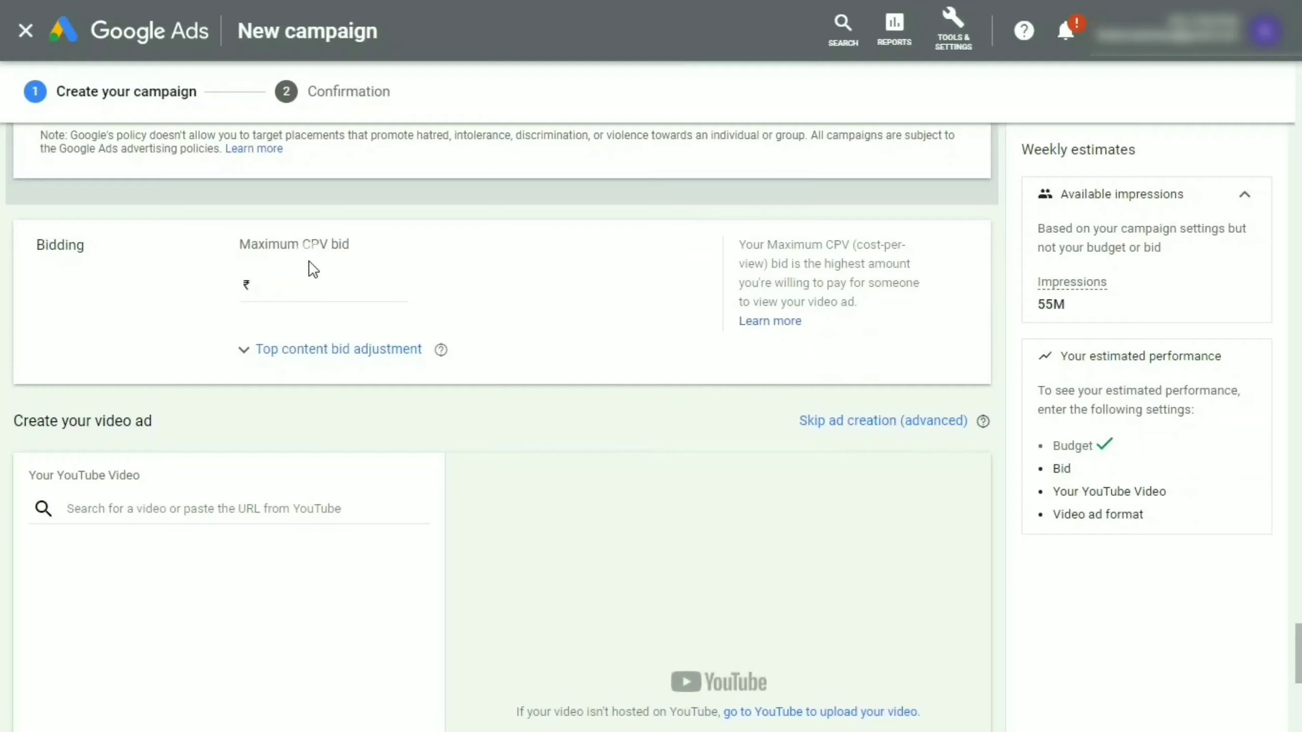
pyautogui.click(348, 292)
pyautogui.write('0.0010')
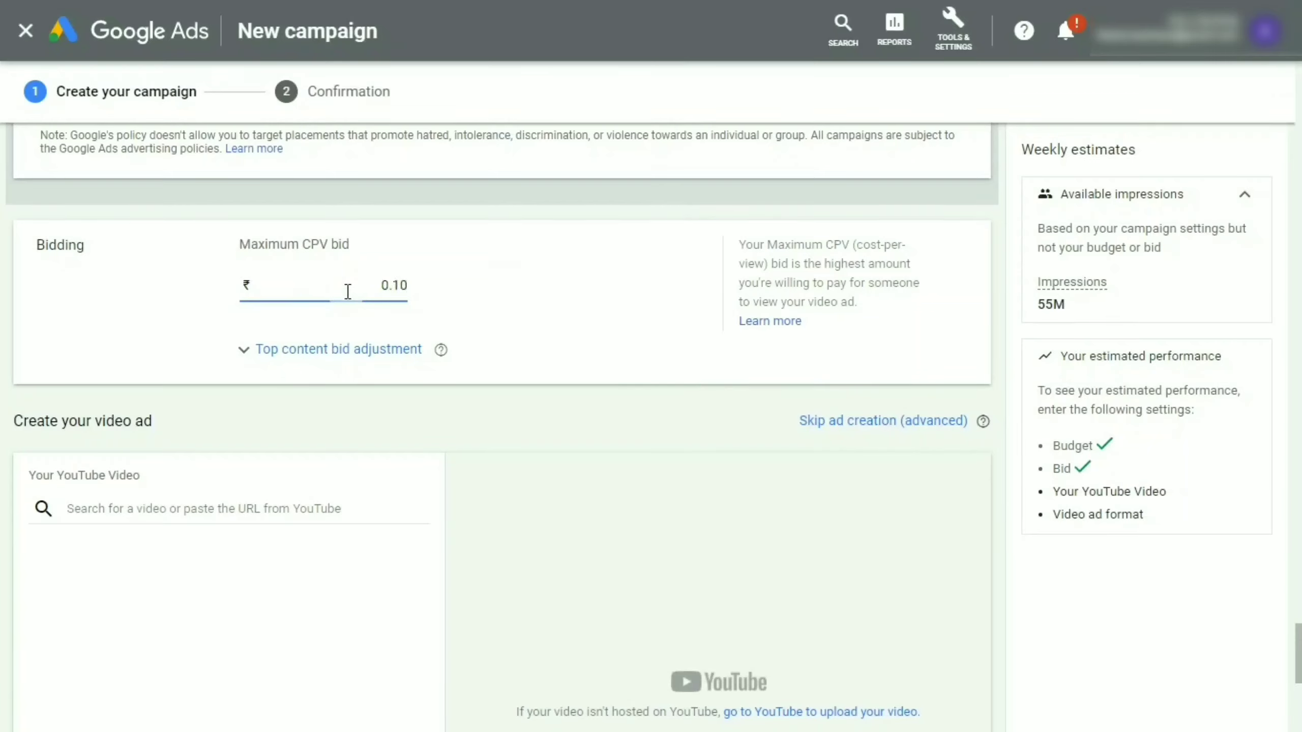
pyautogui.click(534, 400)
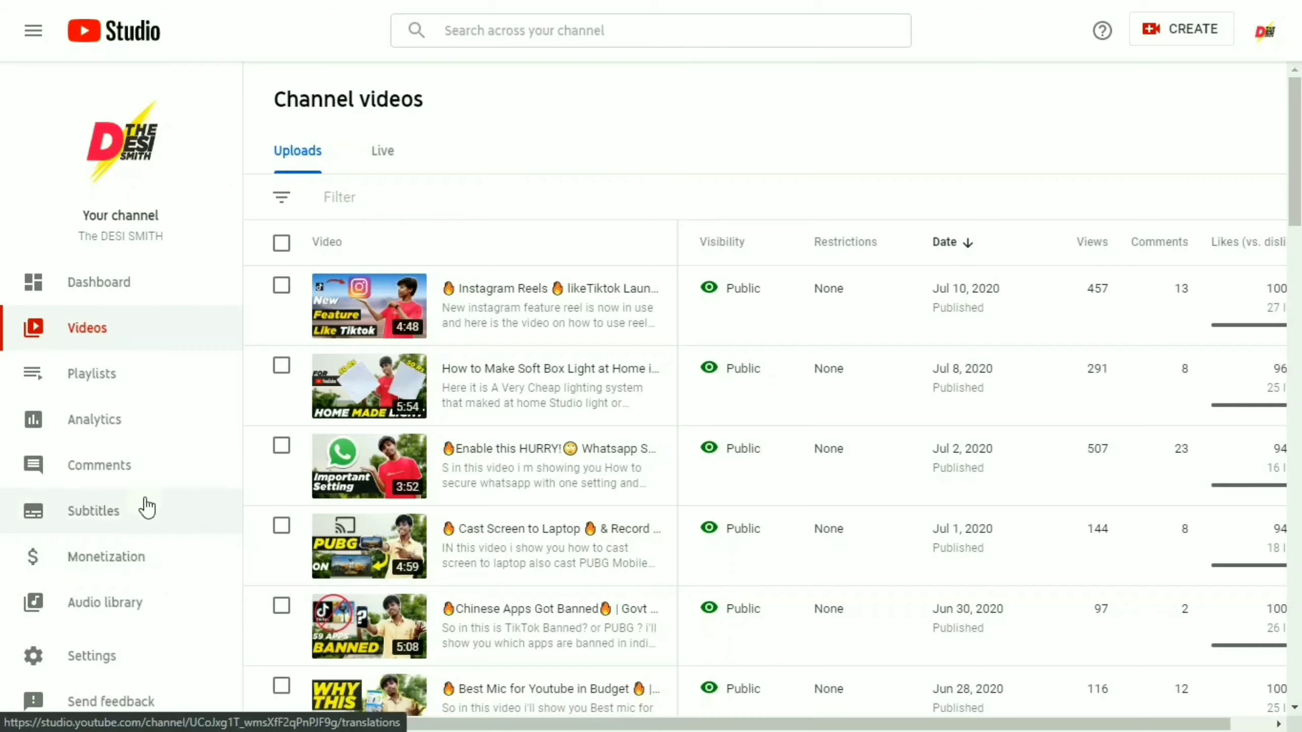
# In YouTube Studio, examine the advanced channel analytics by subscribers per video for the last 28 days, and close the report.
pyautogui.click(145, 438)
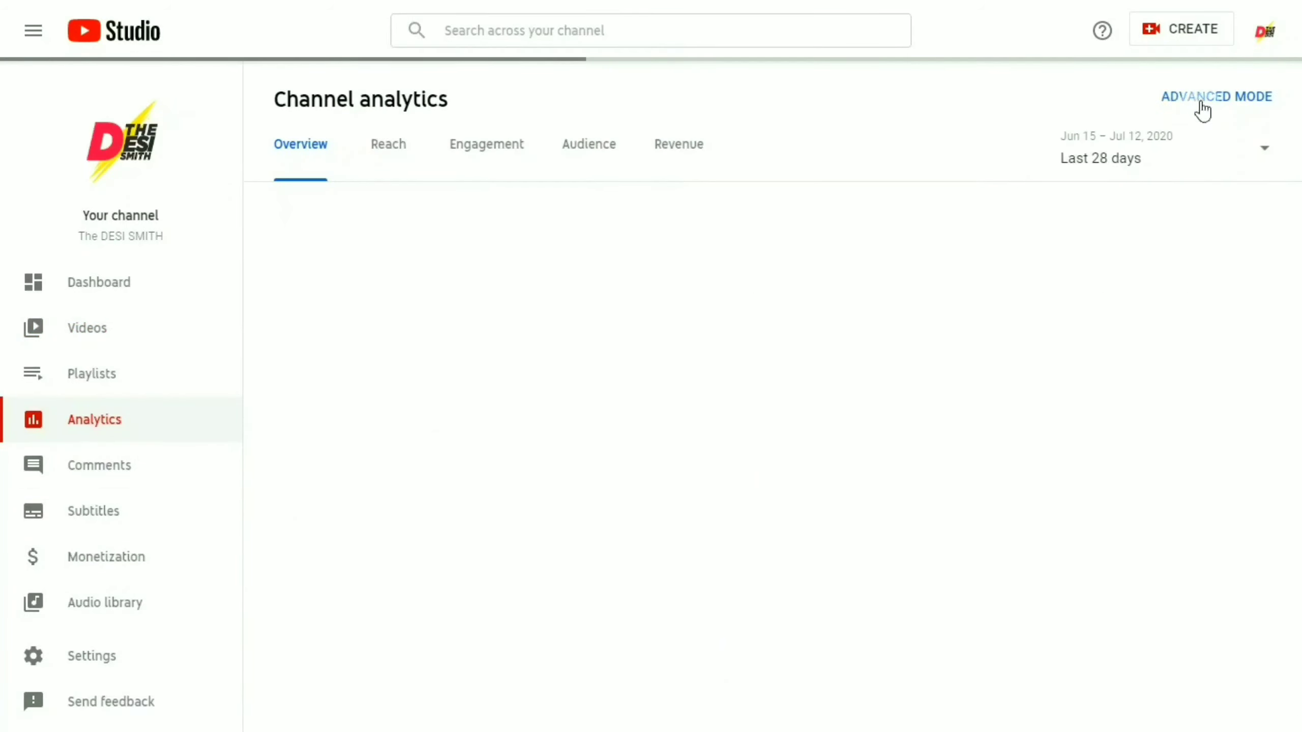
pyautogui.click(1200, 103)
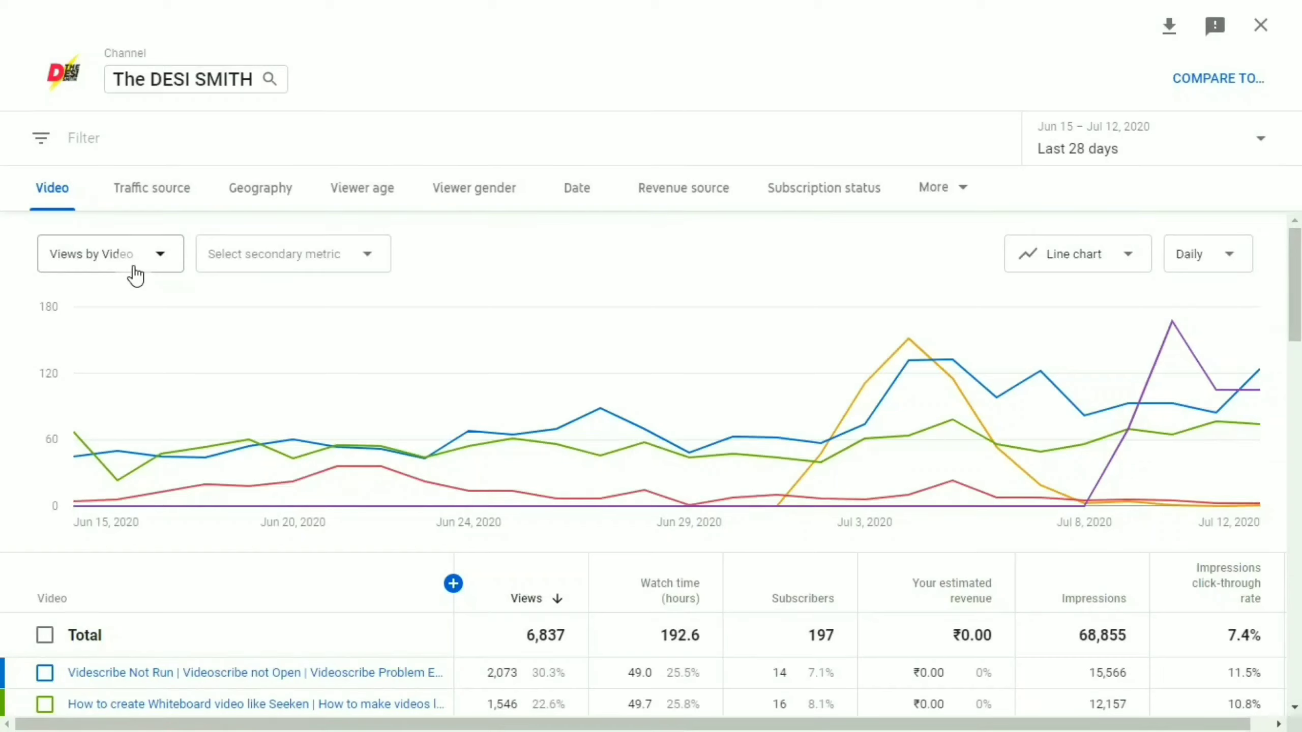
pyautogui.click(135, 276)
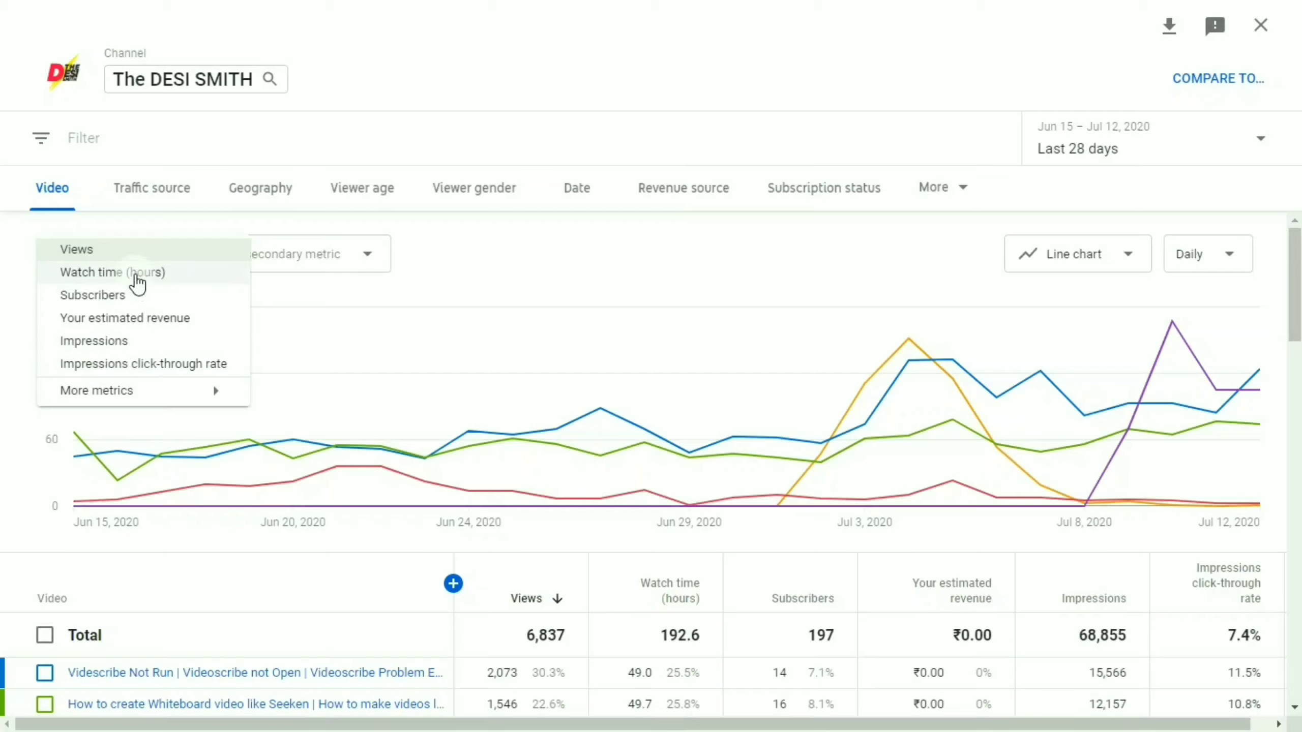
pyautogui.click(137, 297)
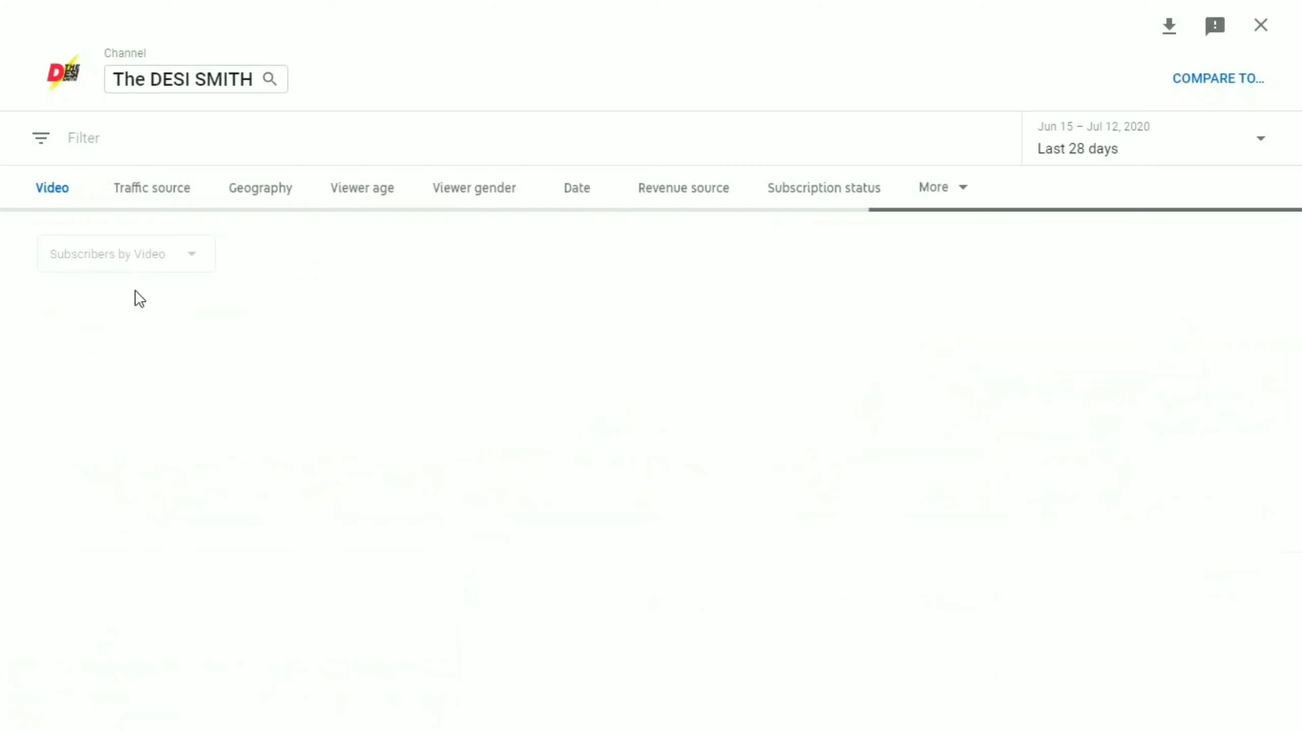
pyautogui.moveTo(1298, 343); pyautogui.dragTo(1258, 378)
pyautogui.moveTo(138, 512)
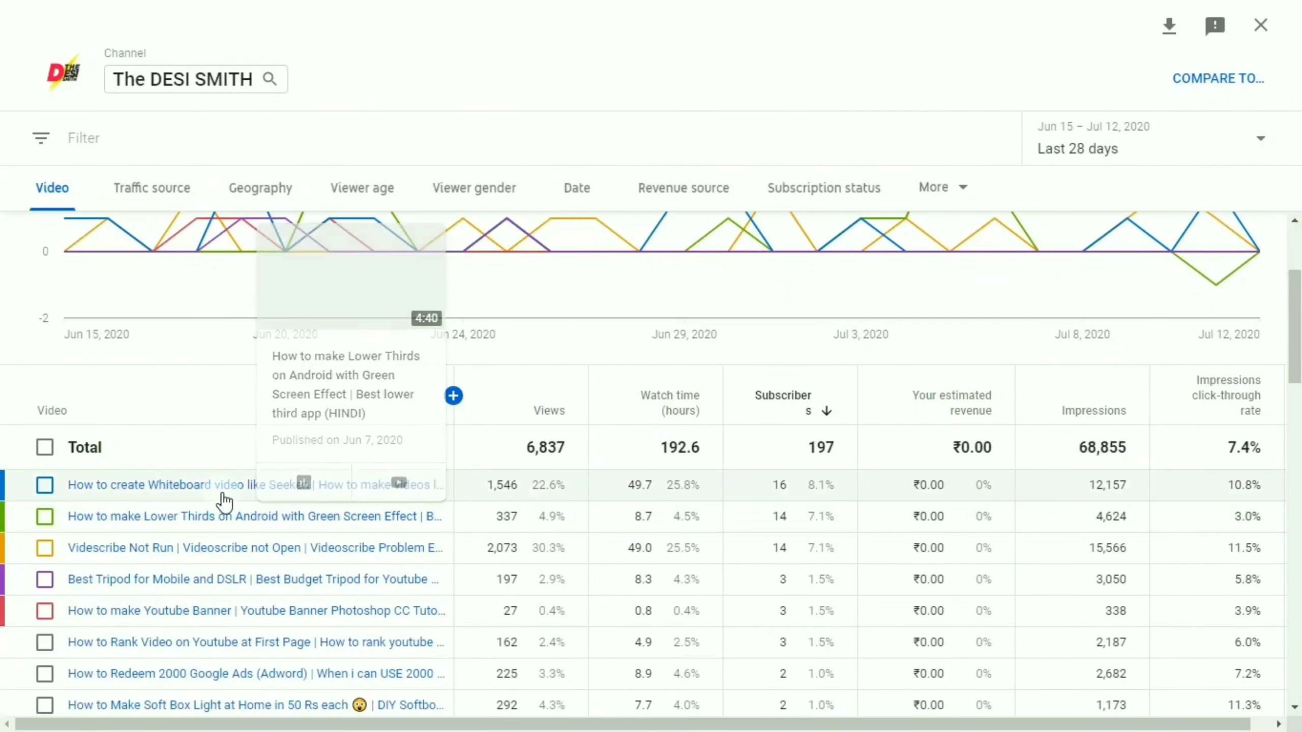
pyautogui.moveTo(219, 493)
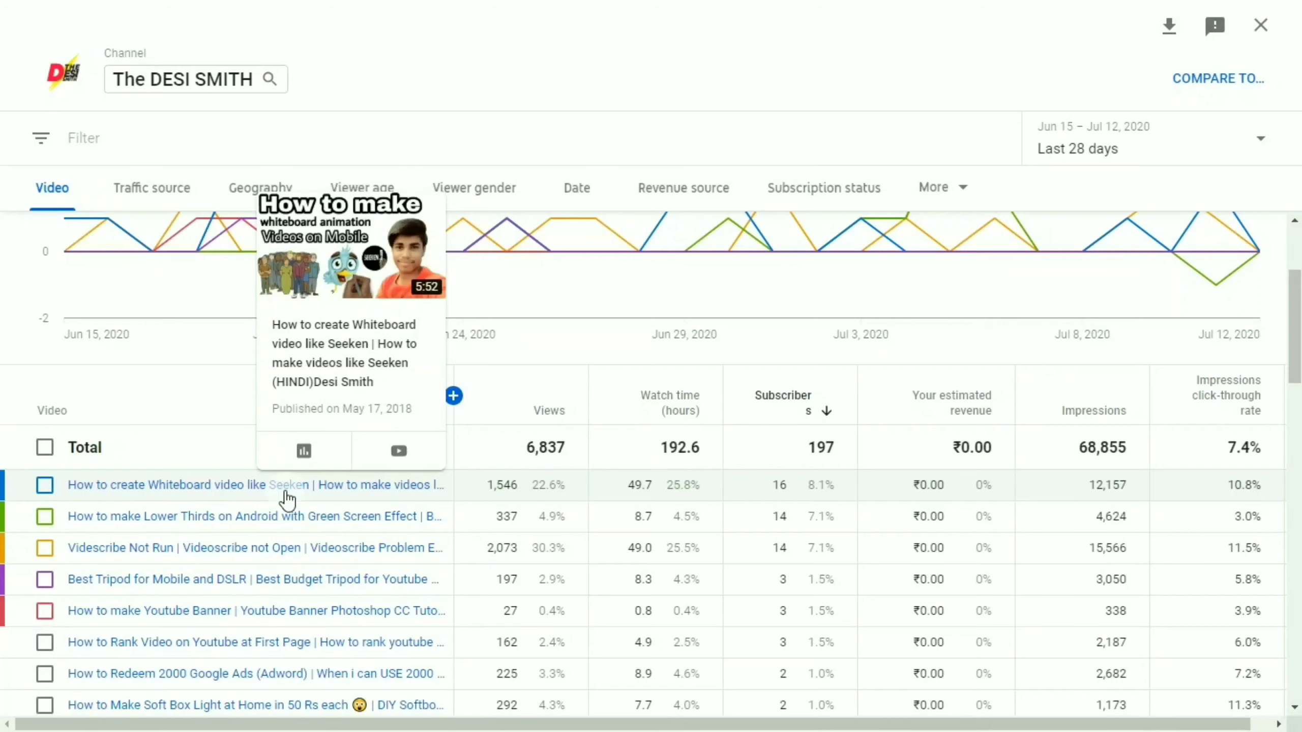
pyautogui.click(1260, 24)
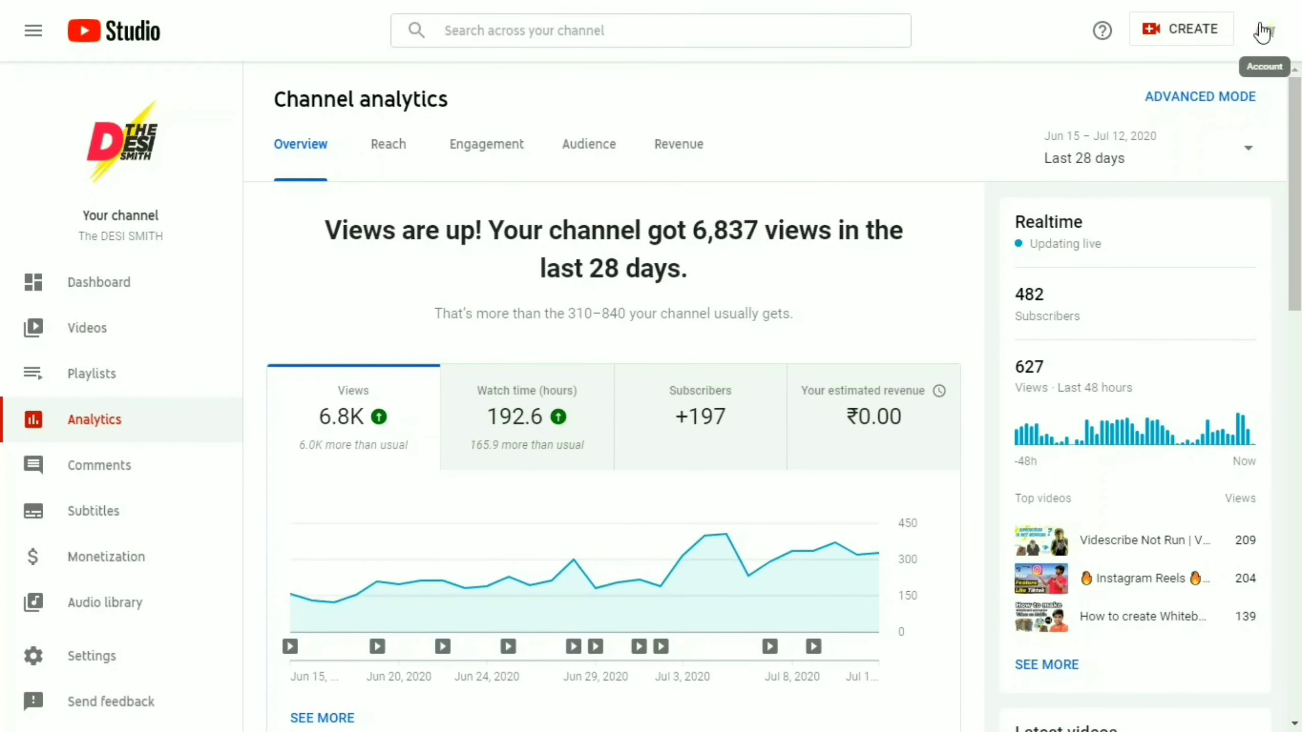
# Copy the link of the "Noise Problem" video from its details in YouTube Studio and paste it as the video in the Google Ads campaign.
pyautogui.click(110, 347)
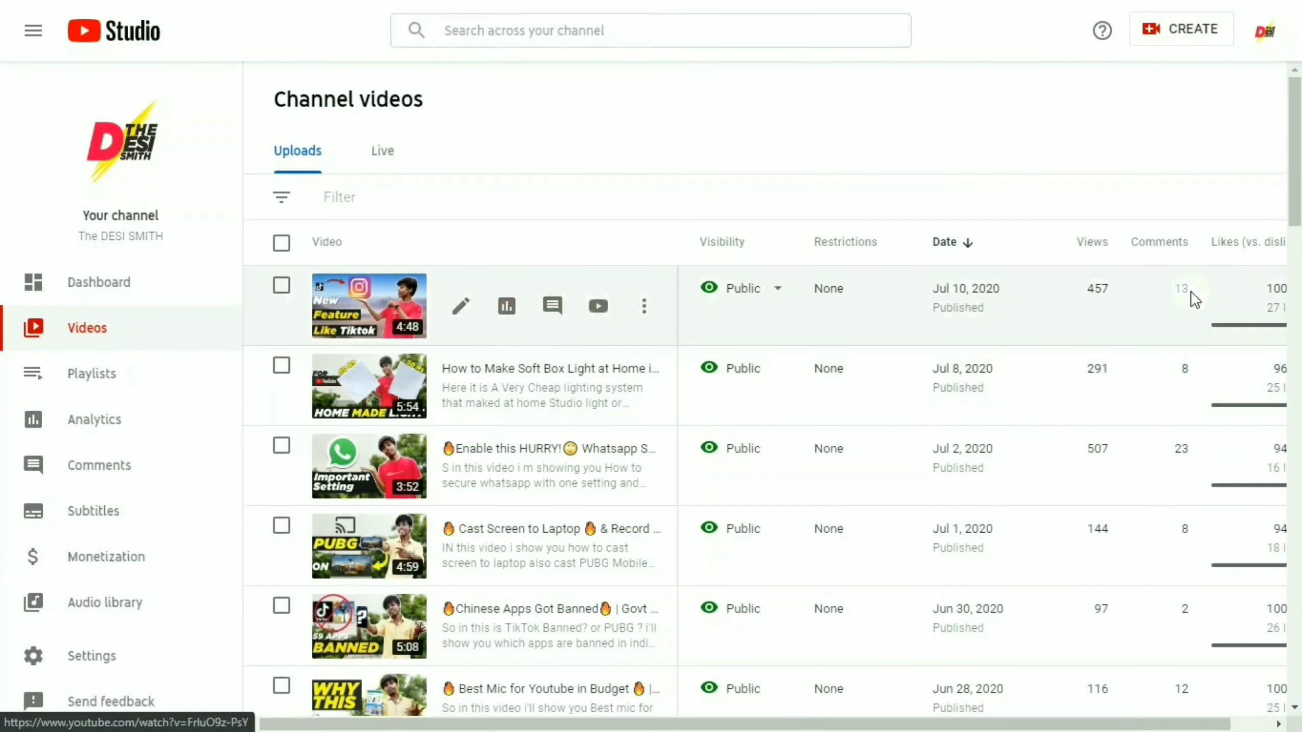
pyautogui.scroll(-5, 486, 510)
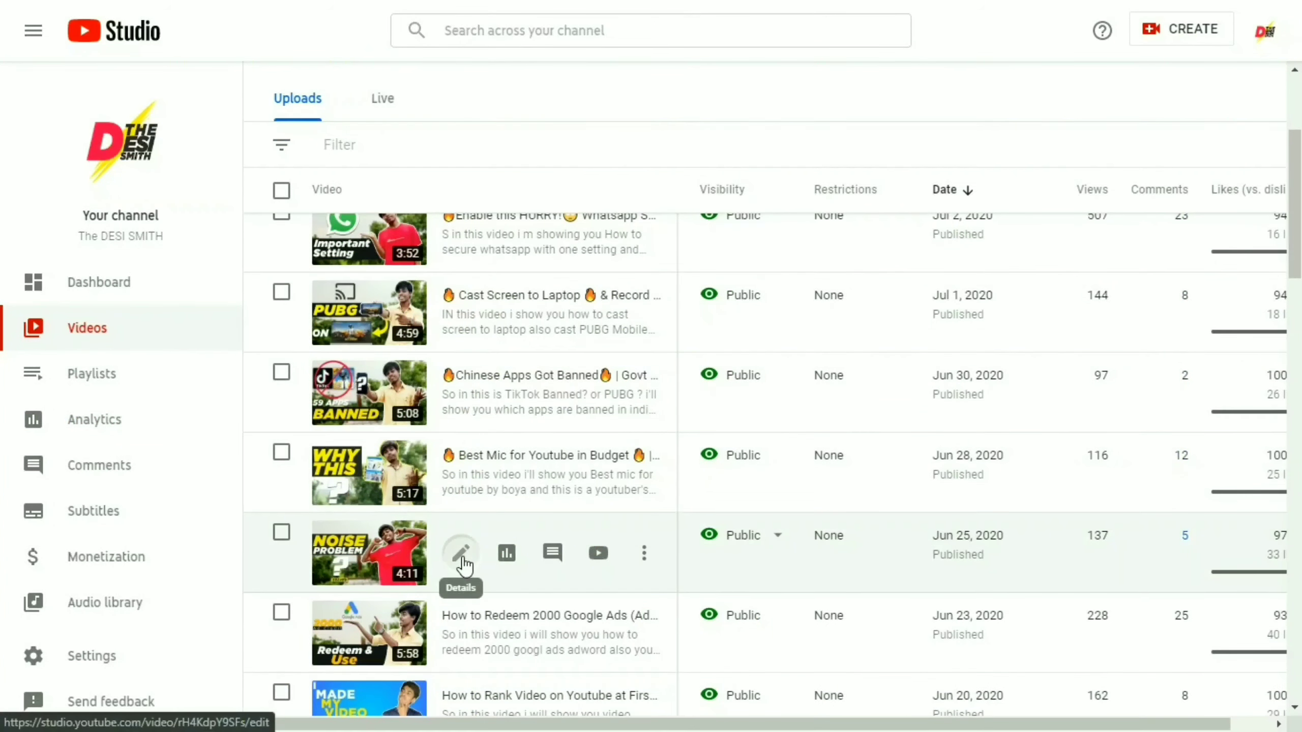
pyautogui.click(462, 553)
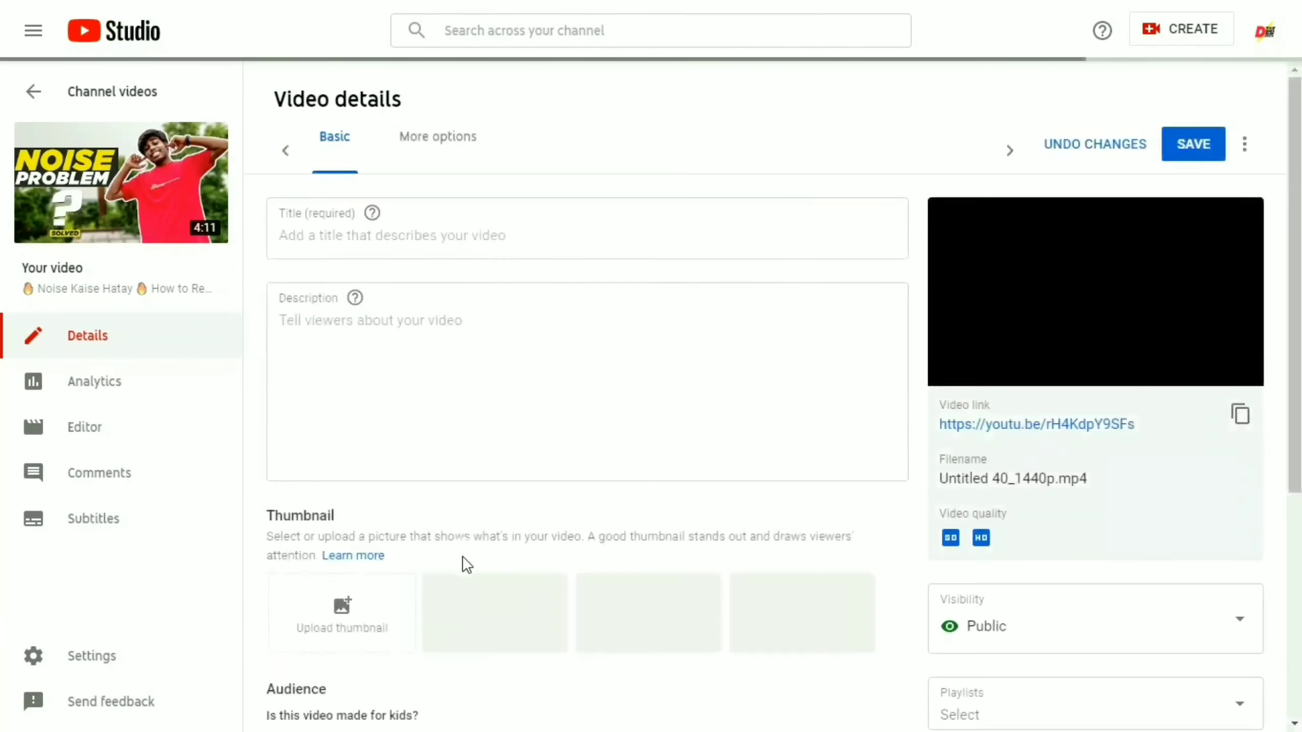
pyautogui.click(1240, 418)
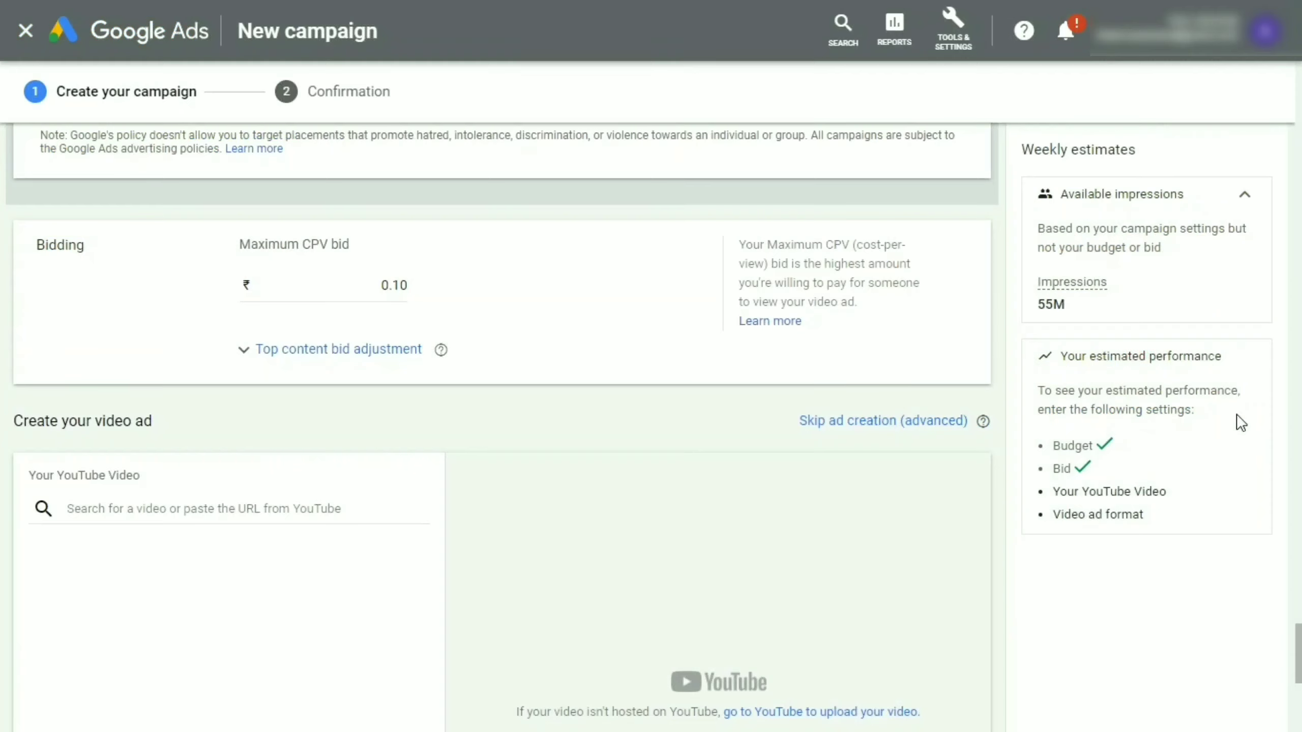
pyautogui.click(319, 514)
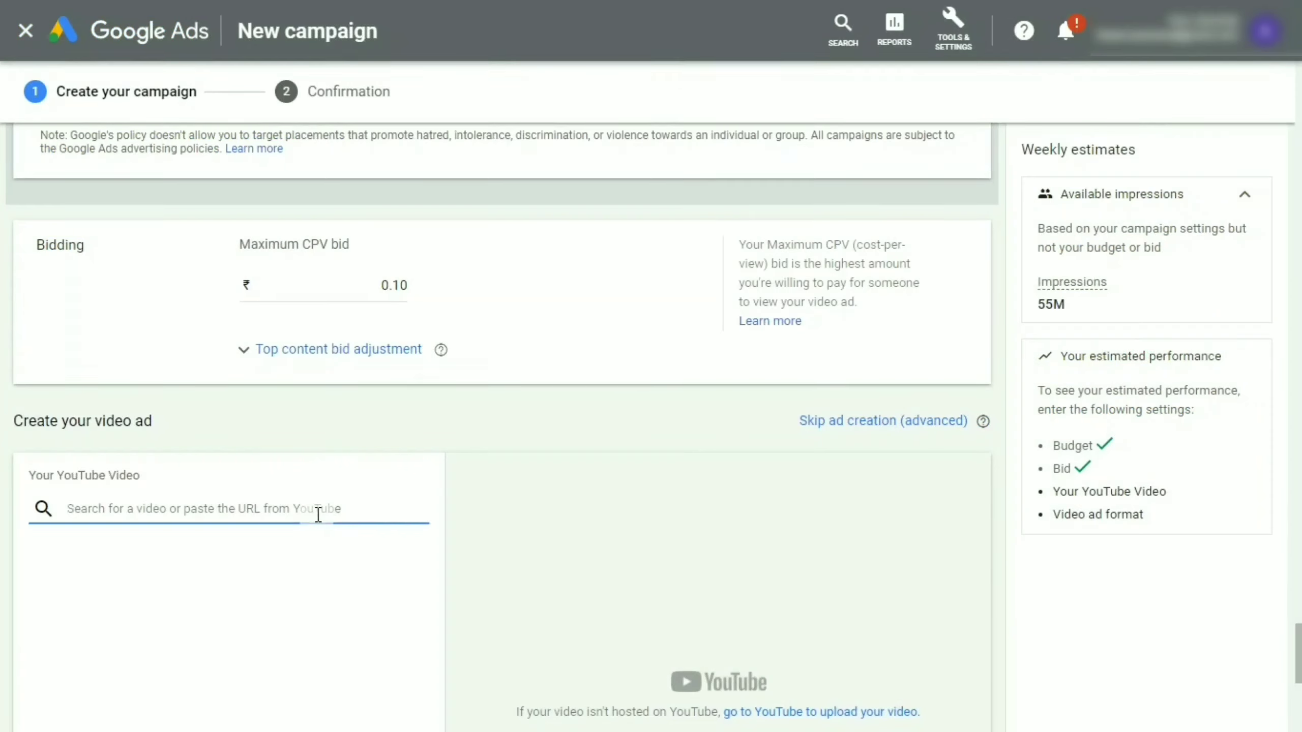
pyautogui.hotkey('ctrl', 'v')
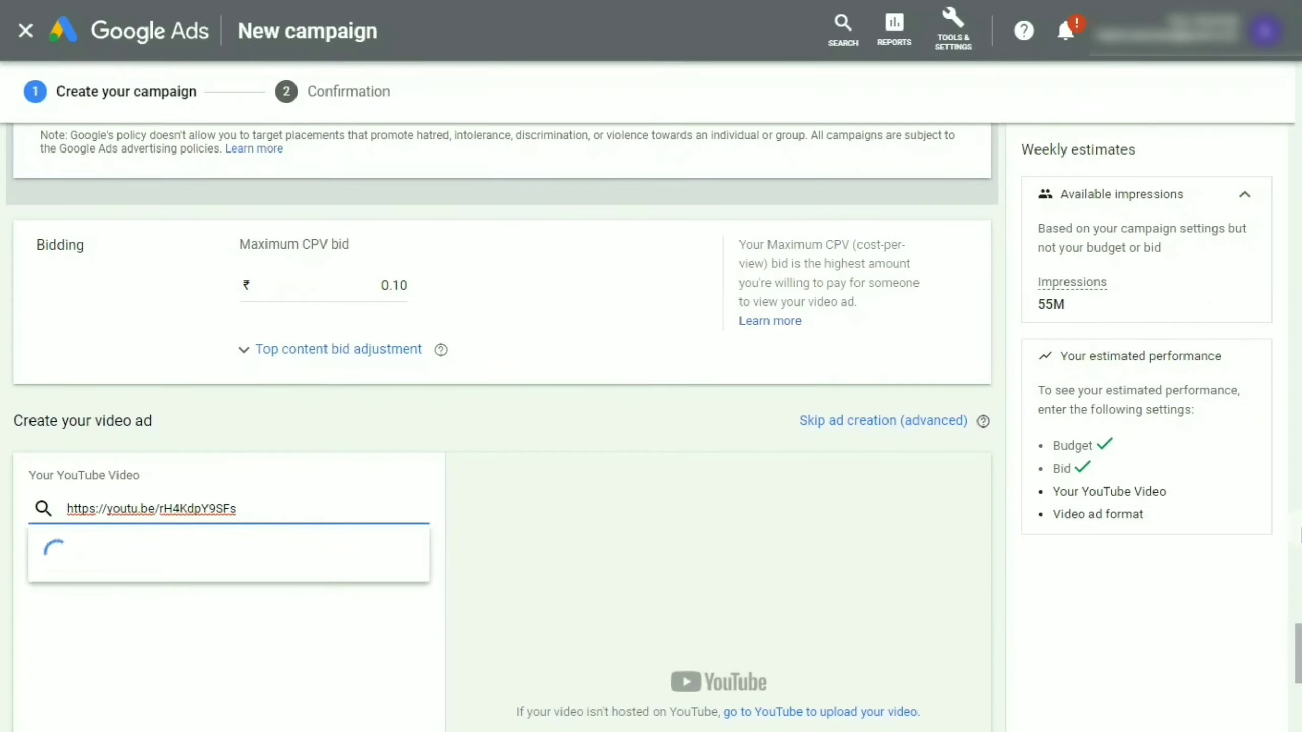
# Preview the skippable in-stream format, and choose Video discovery ad as the video ad format.
pyautogui.scroll(-5, 310, 442)
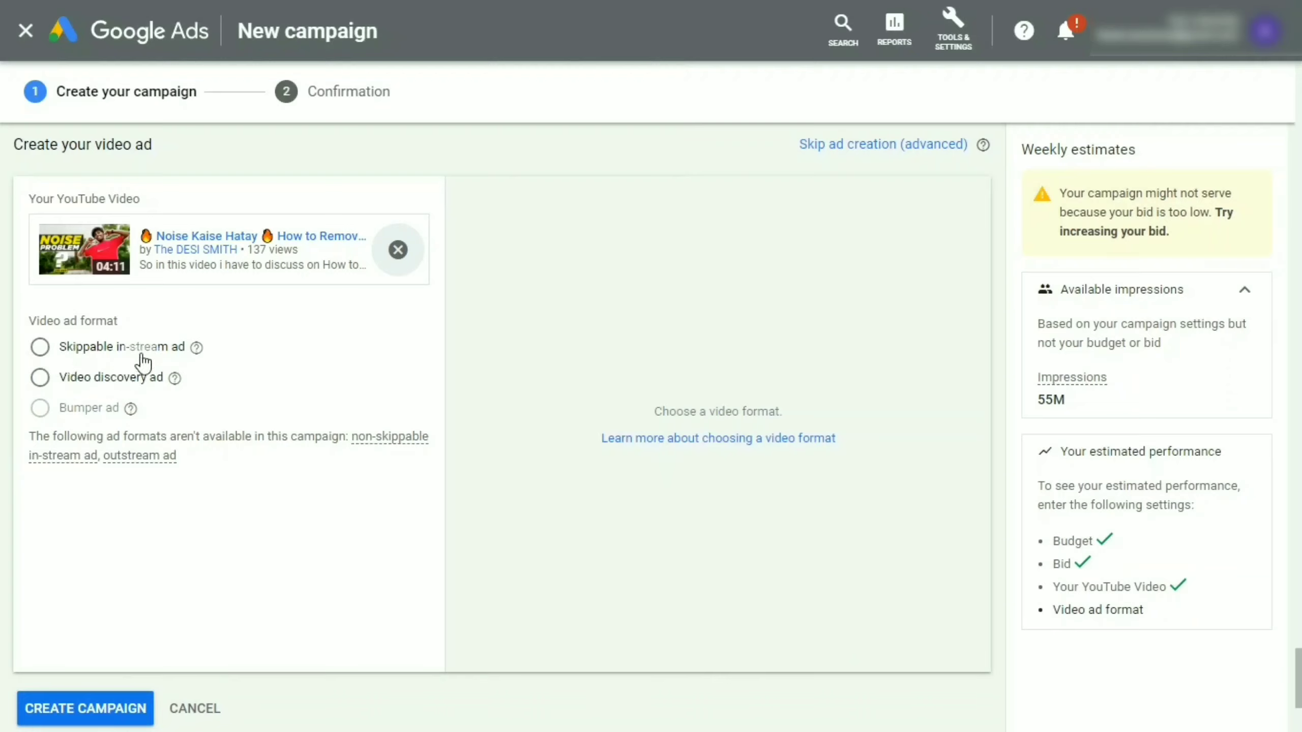
pyautogui.click(40, 348)
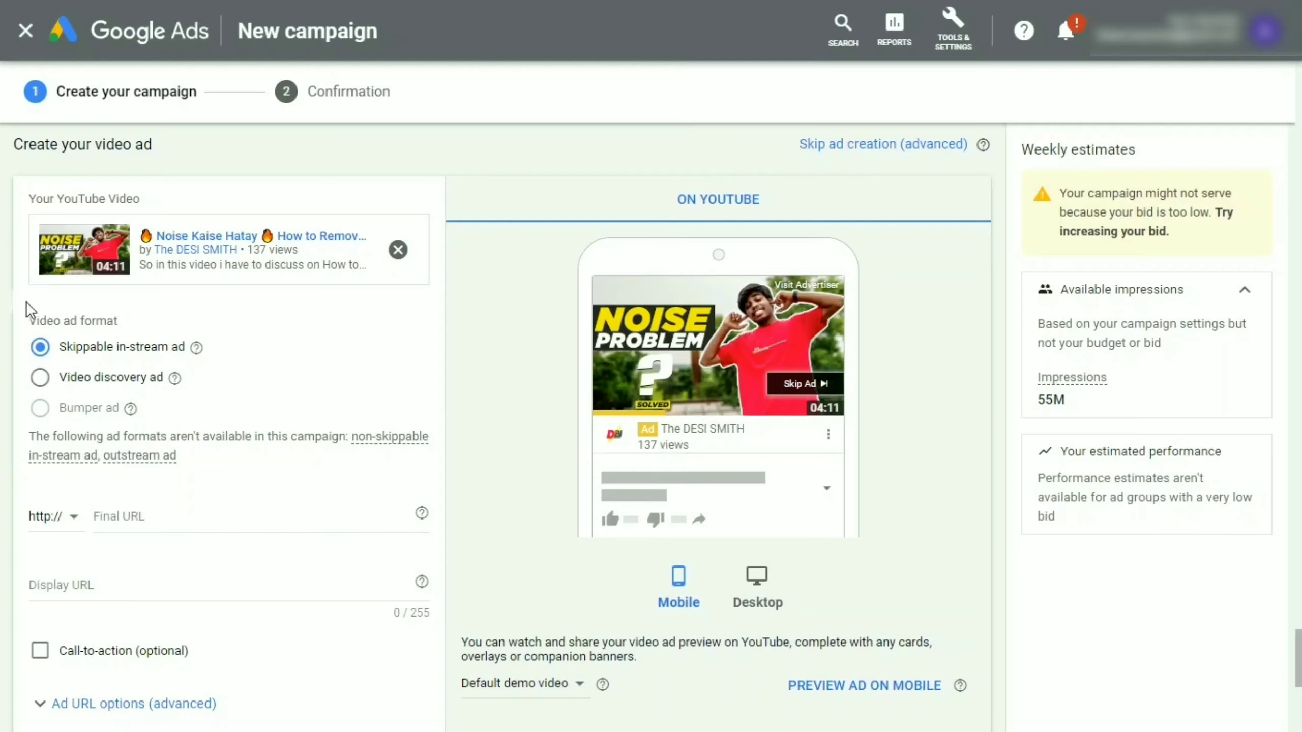
pyautogui.click(41, 378)
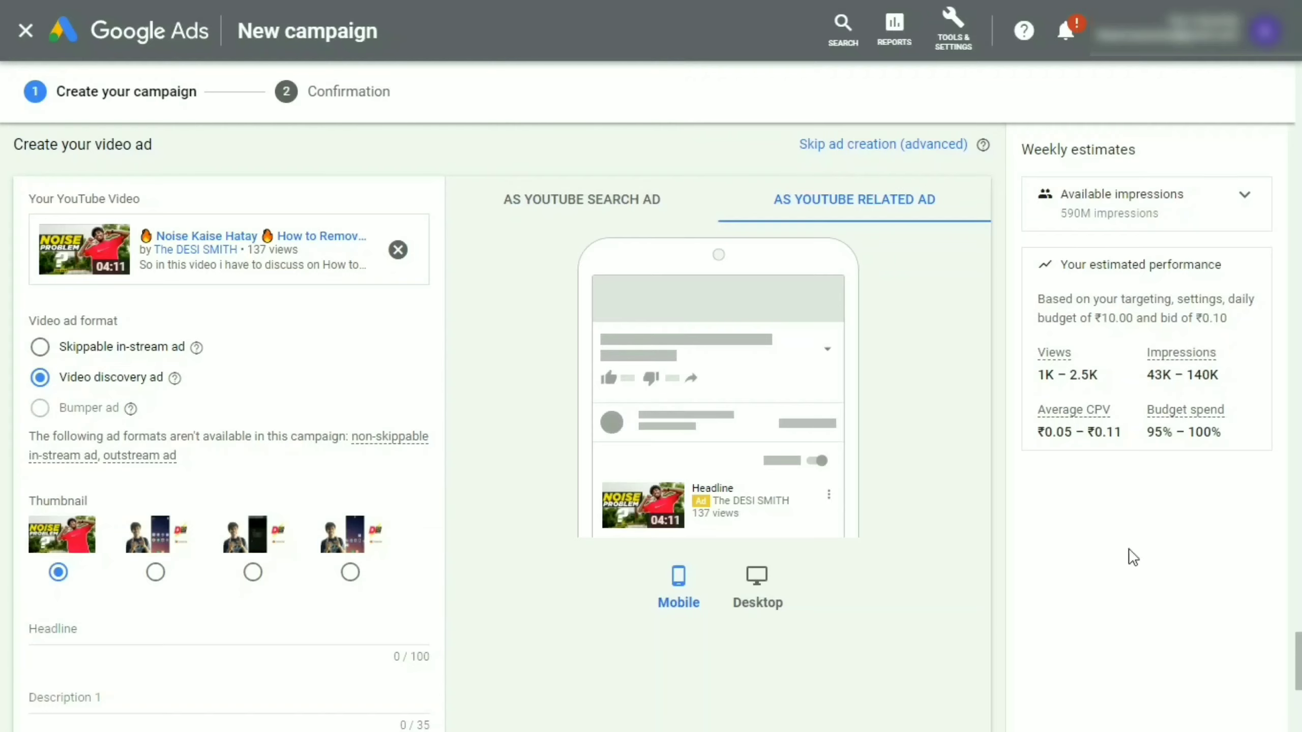
# Enter the headline "how to remove noise" with the descriptions "Subscribe to my channel" and "The desi smith".
pyautogui.scroll(-5, 124, 381)
pyautogui.click(124, 381)
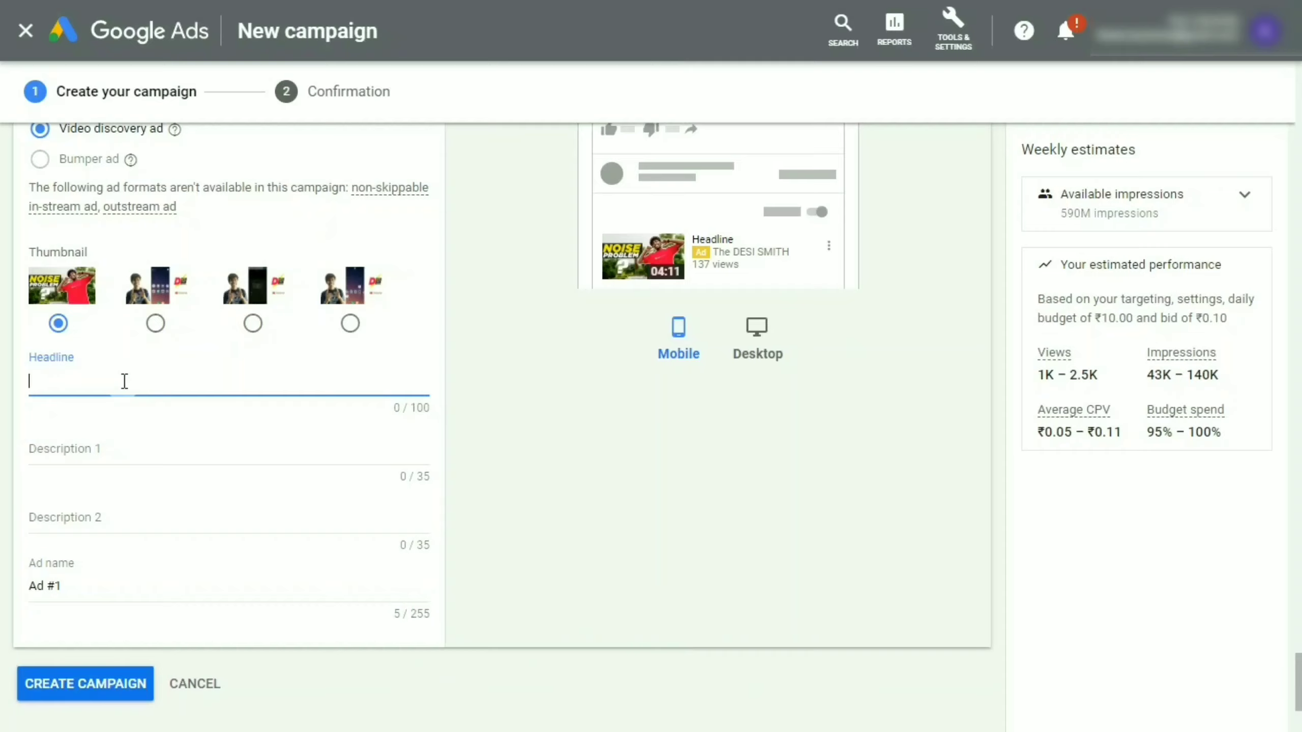
pyautogui.write('how to remove noise')
pyautogui.click(134, 456)
pyautogui.hotkey('ctrl', 'v')
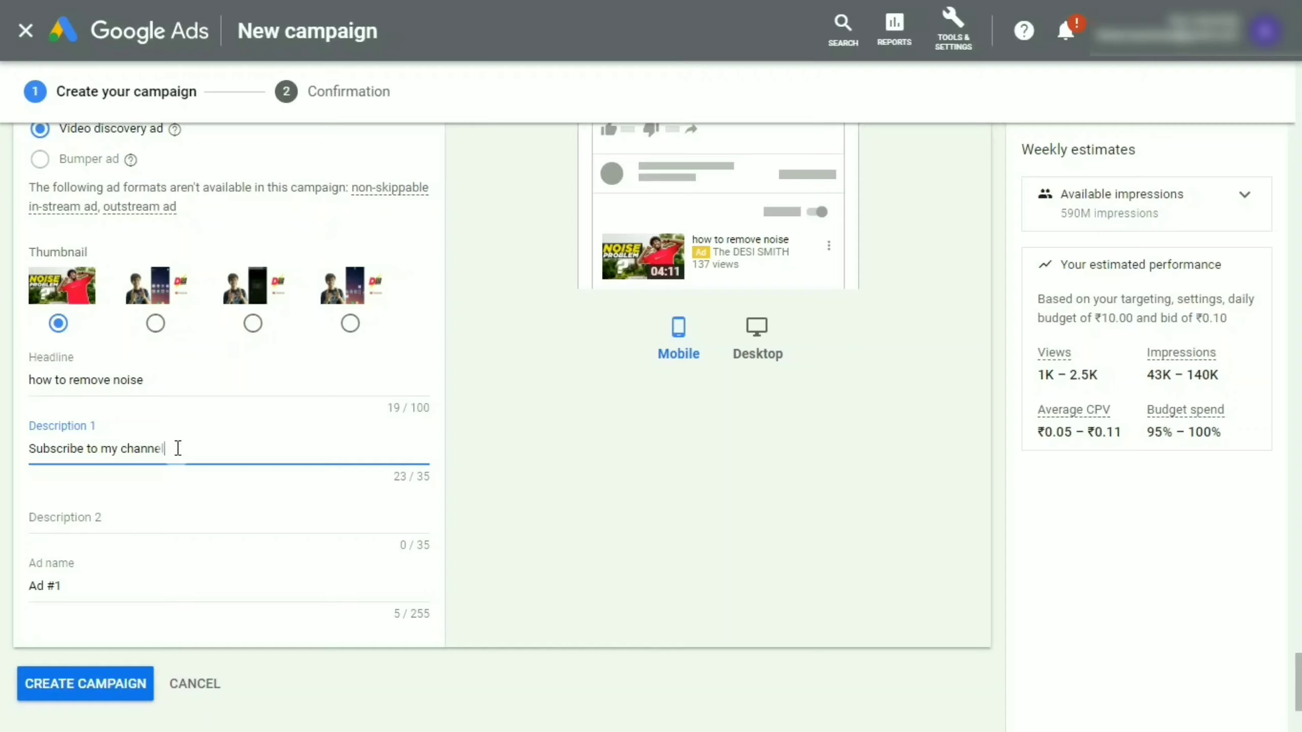
pyautogui.click(161, 526)
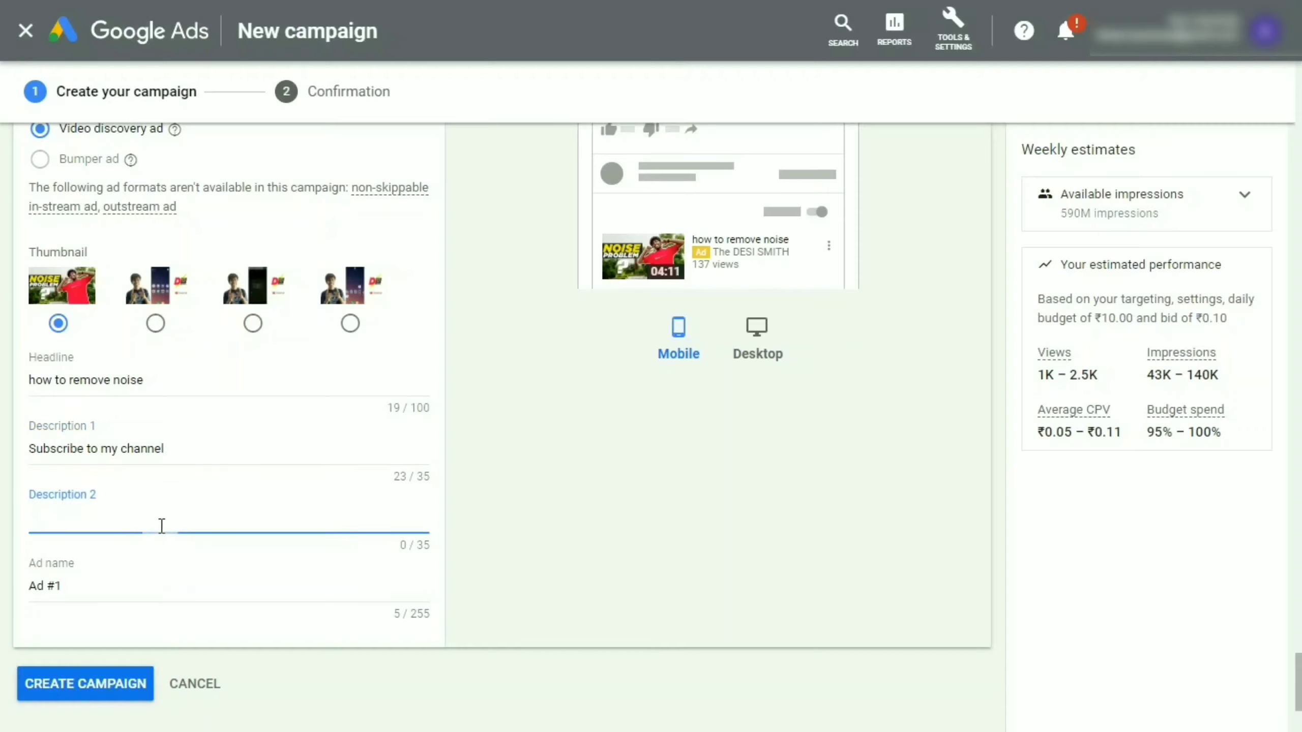
pyautogui.write('The desi smith')
# Clear the default ad name of the video discovery ad.
pyautogui.tripleClick(156, 588)
pyautogui.press('BackSpace')
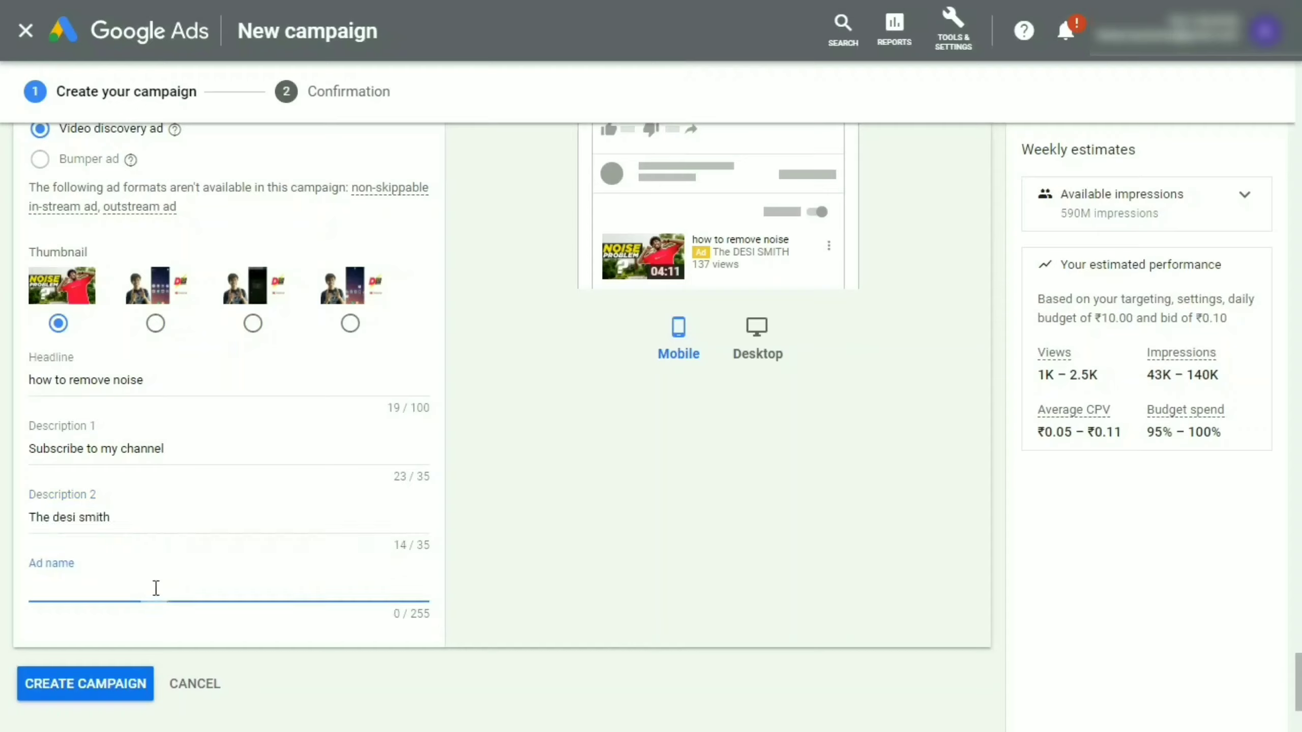